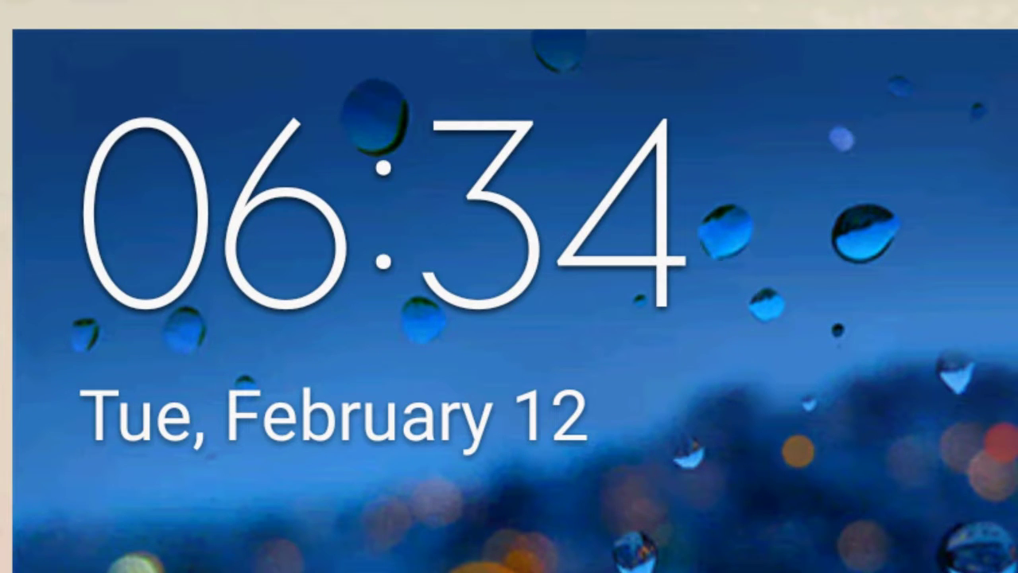
# Show the viewer overlay with the '3 OF 207' bar and thumbnail strip over the screenshot
pyautogui.click(510, 286)
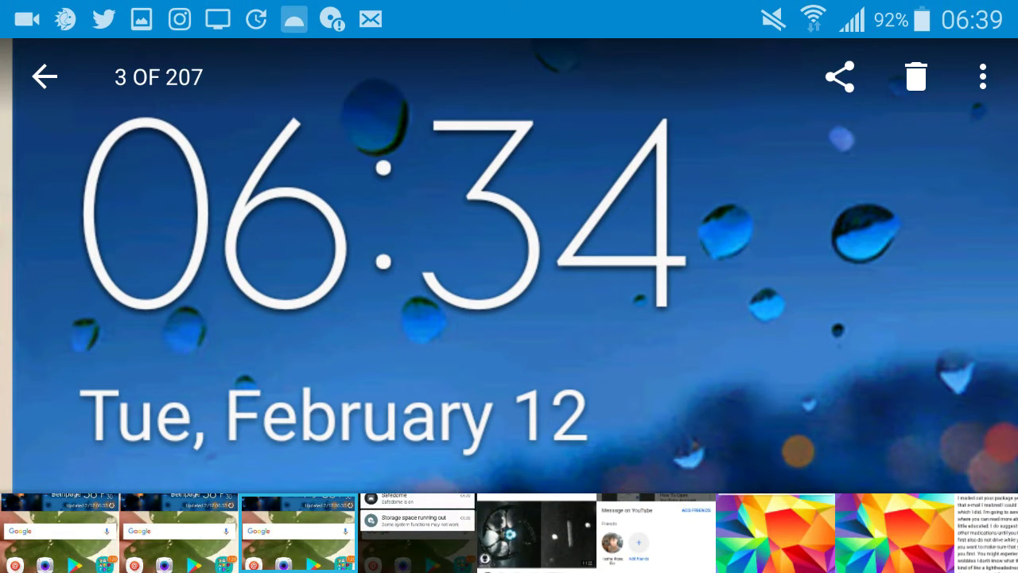
# Toggle the viewer overlay several times, leaving the 06:34 lock-screen screenshot full screen
pyautogui.click(509, 286)
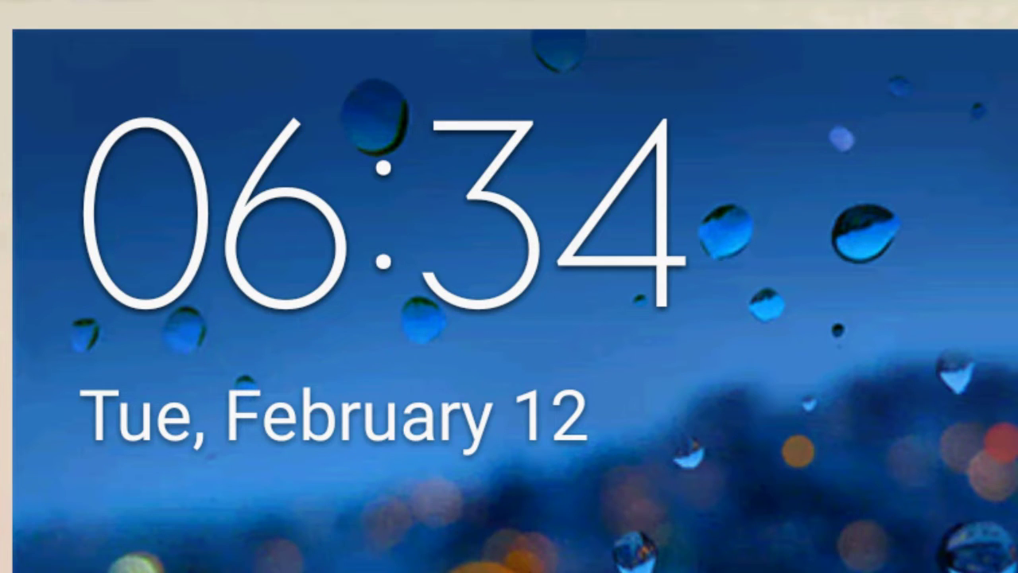
pyautogui.click(509, 287)
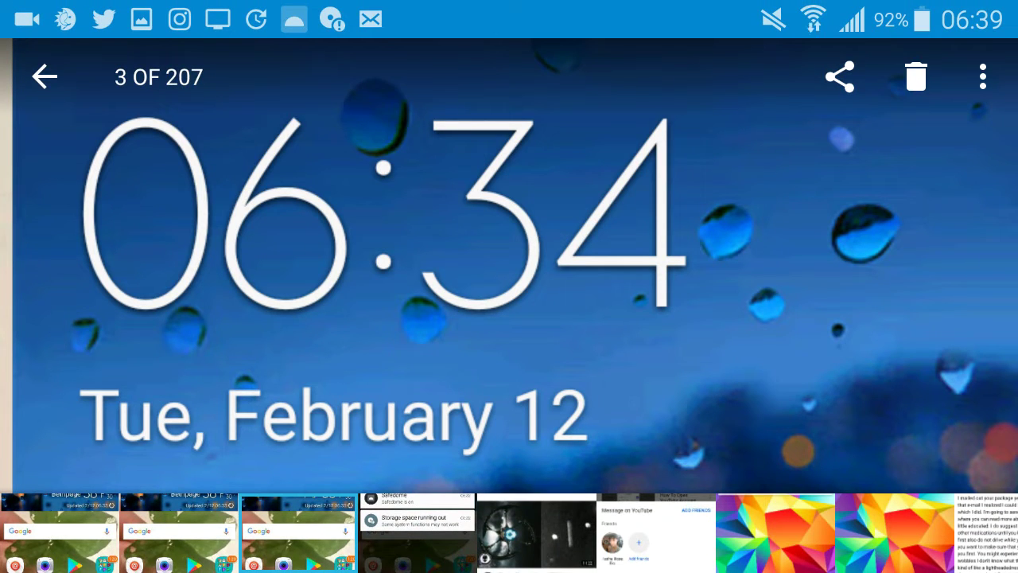
pyautogui.click(509, 286)
pyautogui.click(510, 286)
pyautogui.click(510, 287)
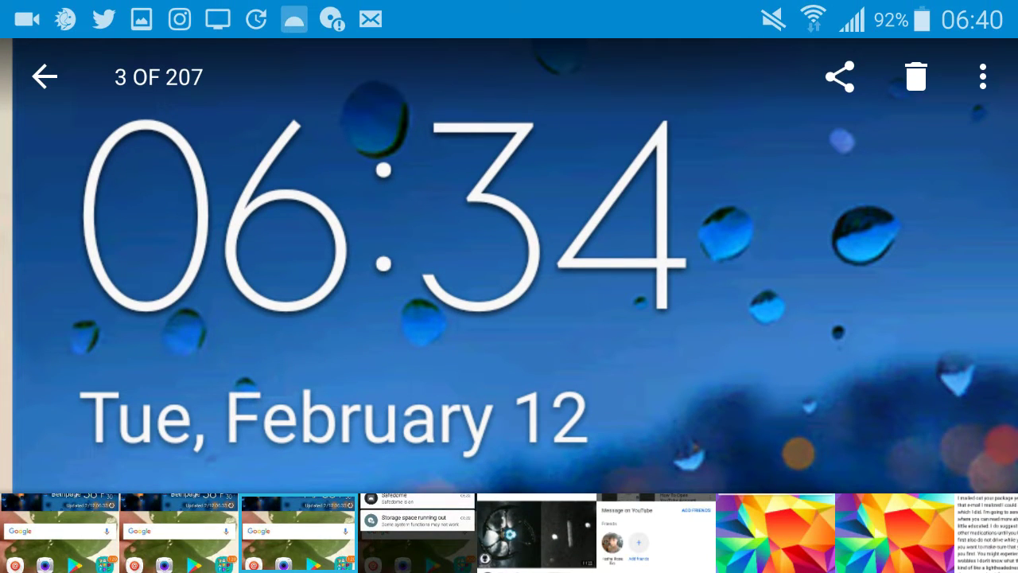
pyautogui.click(509, 286)
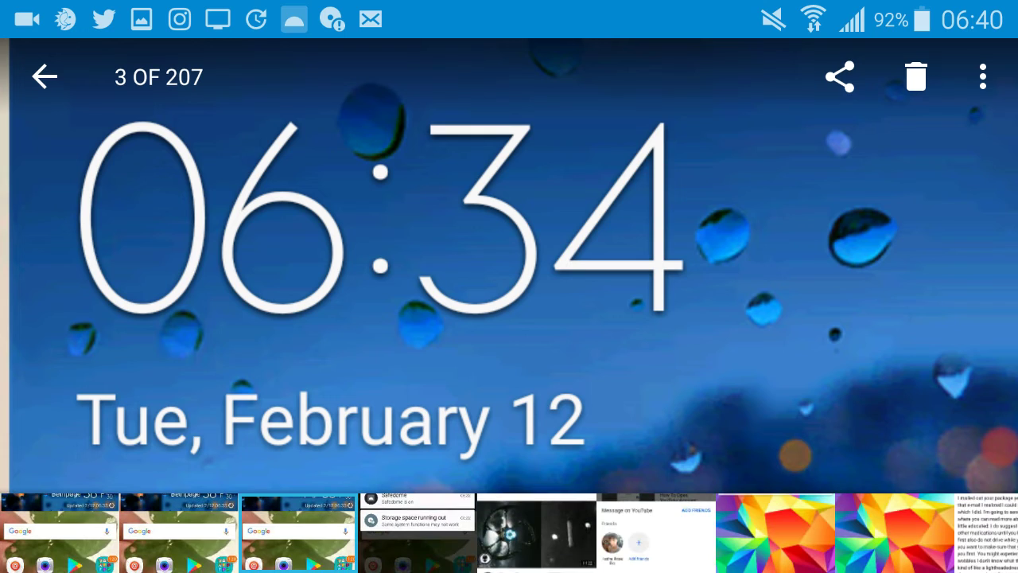
pyautogui.click(509, 287)
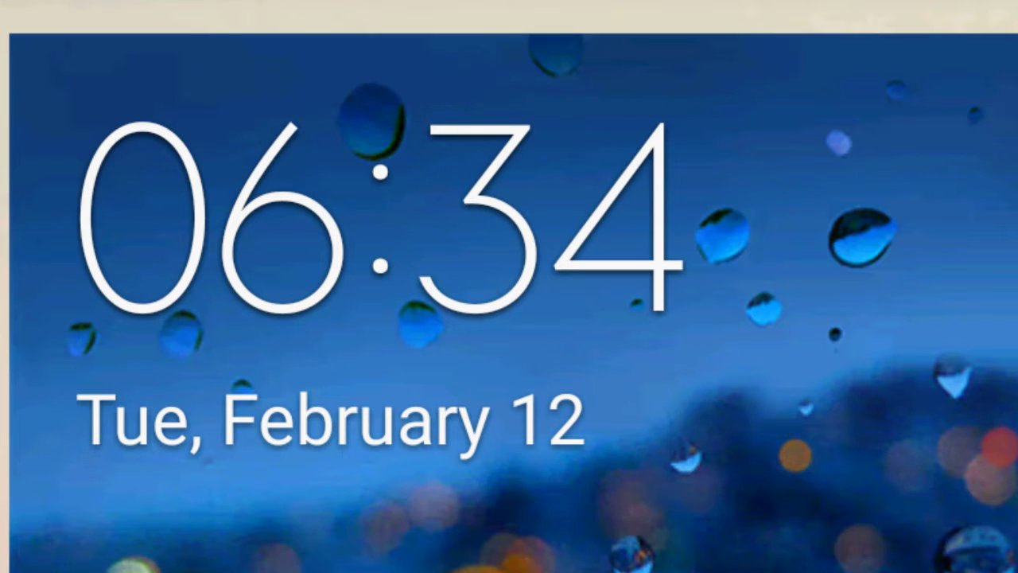